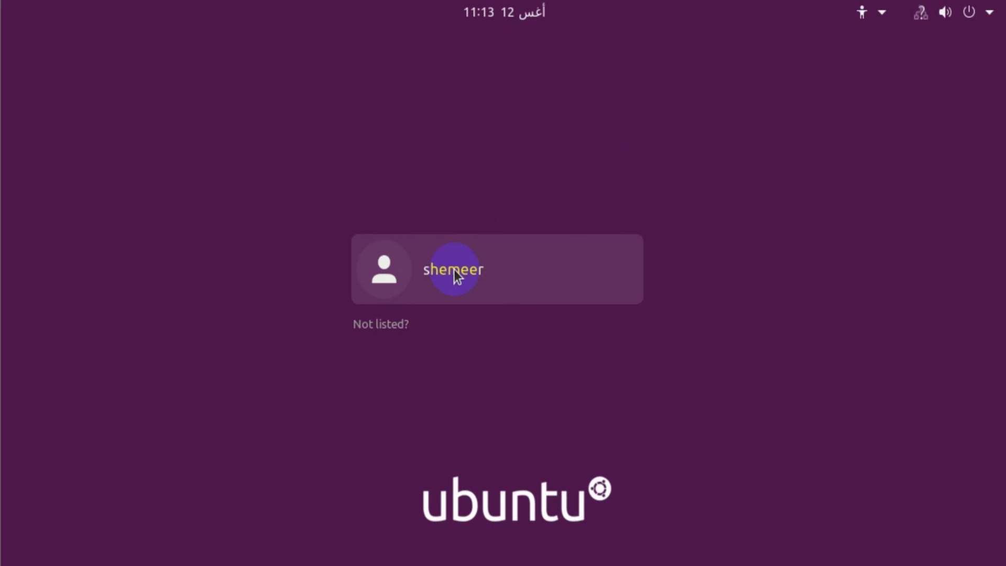
# - Try signing in as the listed user by entering a password
pyautogui.click(456, 275)
pyautogui.write('123456')
pyautogui.press('Return')
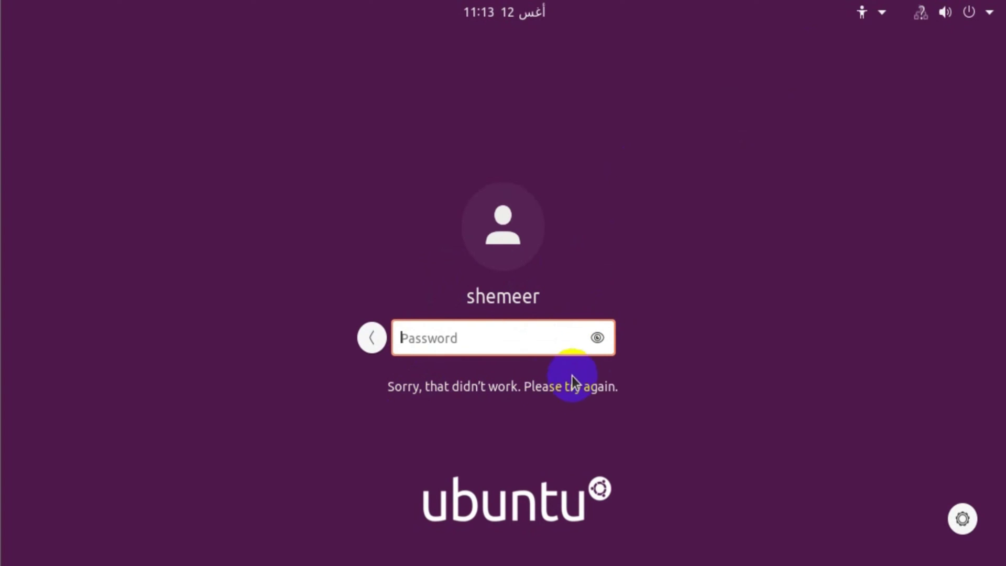
# - Bring up the Power Off confirmation from the top-right system menu
pyautogui.click(970, 14)
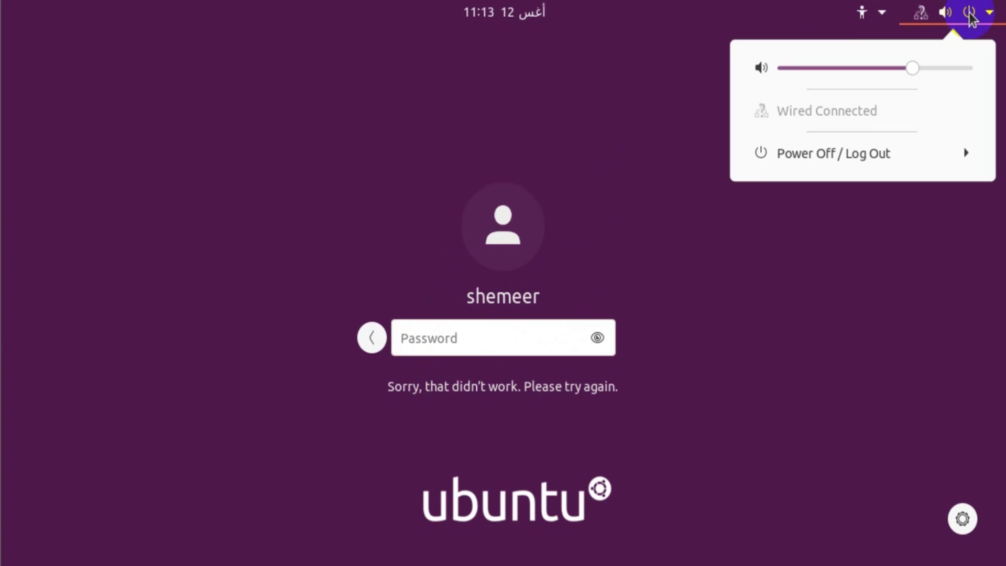
pyautogui.click(961, 153)
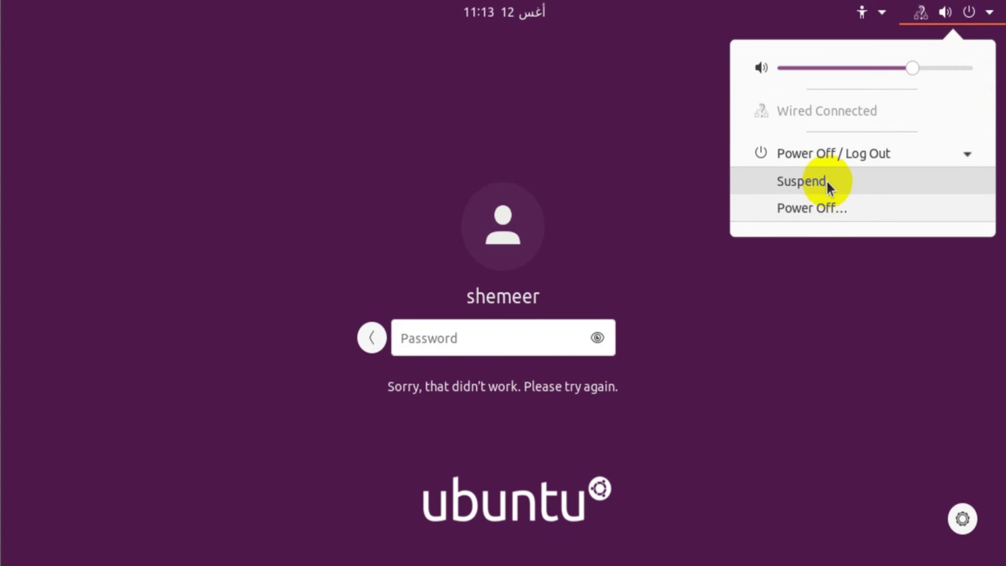
pyautogui.click(823, 206)
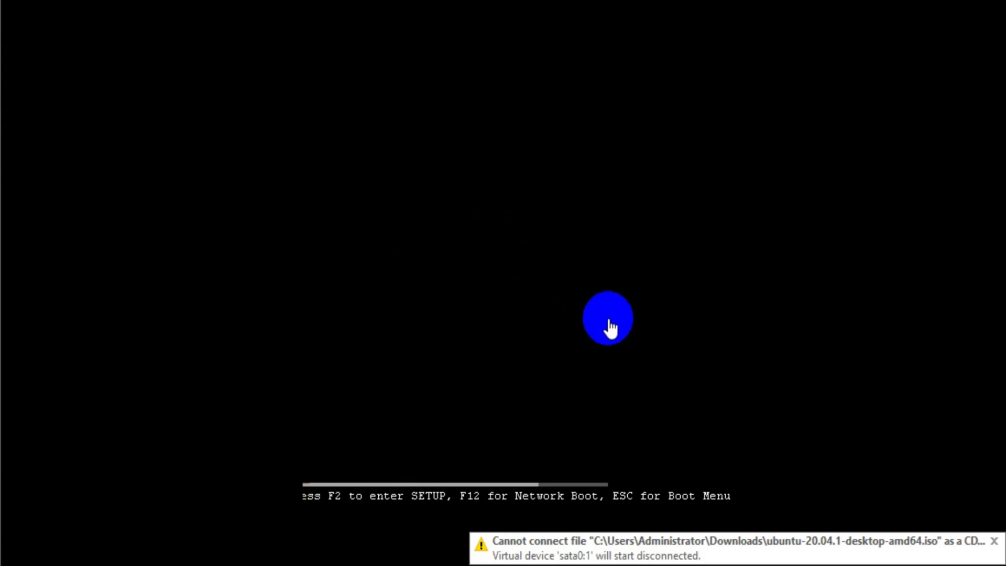
# - Press F2 at the VMware boot splash to enter the PhoenixBIOS Setup Utility
pyautogui.press('F2')
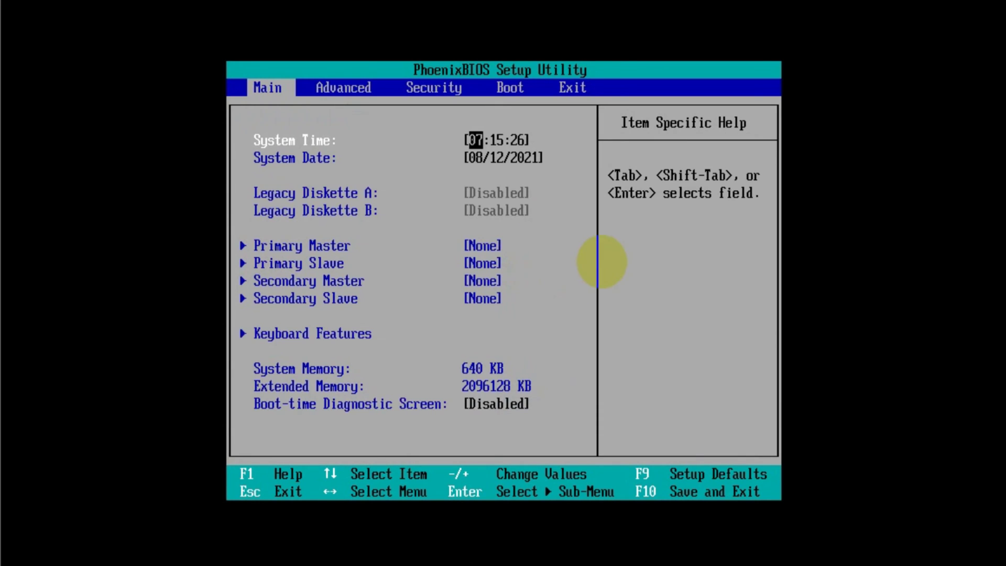
# - Check the Hard Drive entry on the Boot page, then move to the Exit page
pyautogui.press('Right')
pyautogui.press('Right')
pyautogui.press('Right')
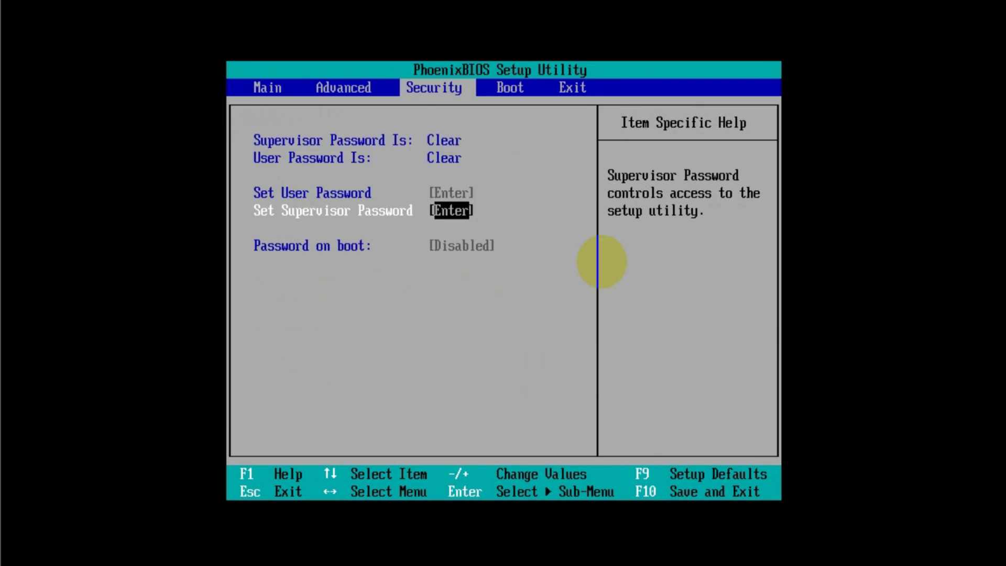
pyautogui.press('Down')
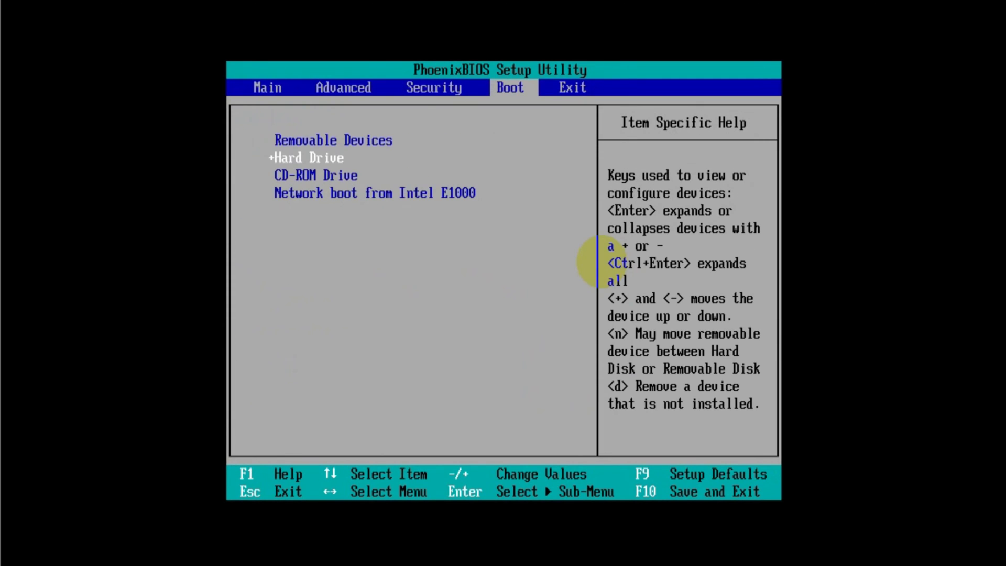
pyautogui.press('Right')
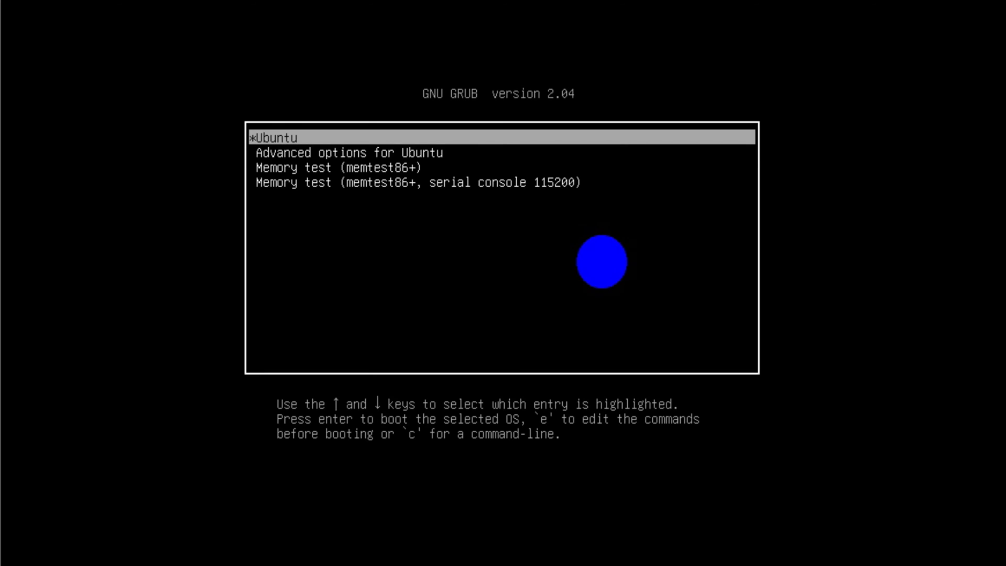
# - Enter Advanced options for Ubuntu and highlight the 5.4.0-45-generic recovery mode entry
pyautogui.press('Down')
pyautogui.press('Down')
pyautogui.press('Up')
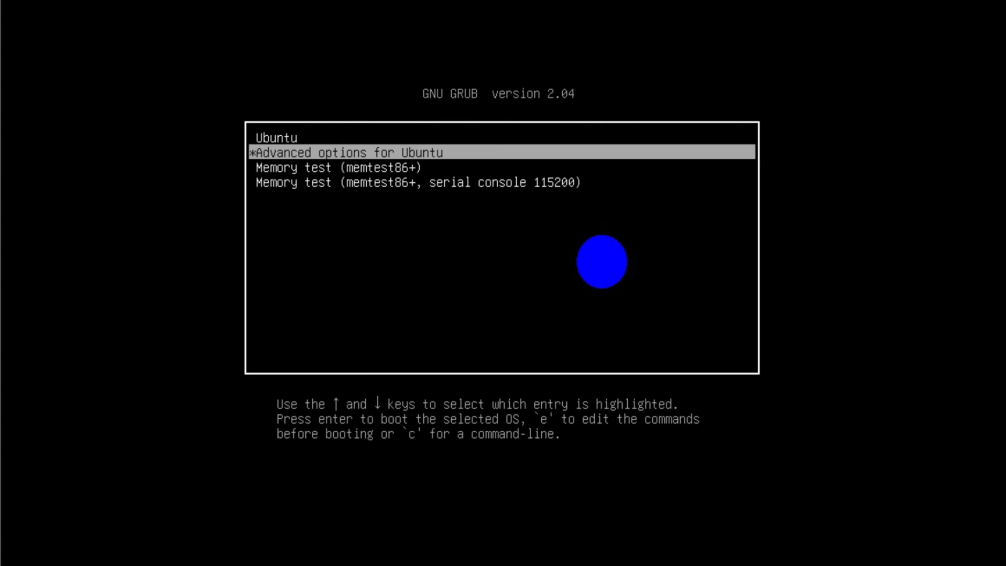
pyautogui.press('Return')
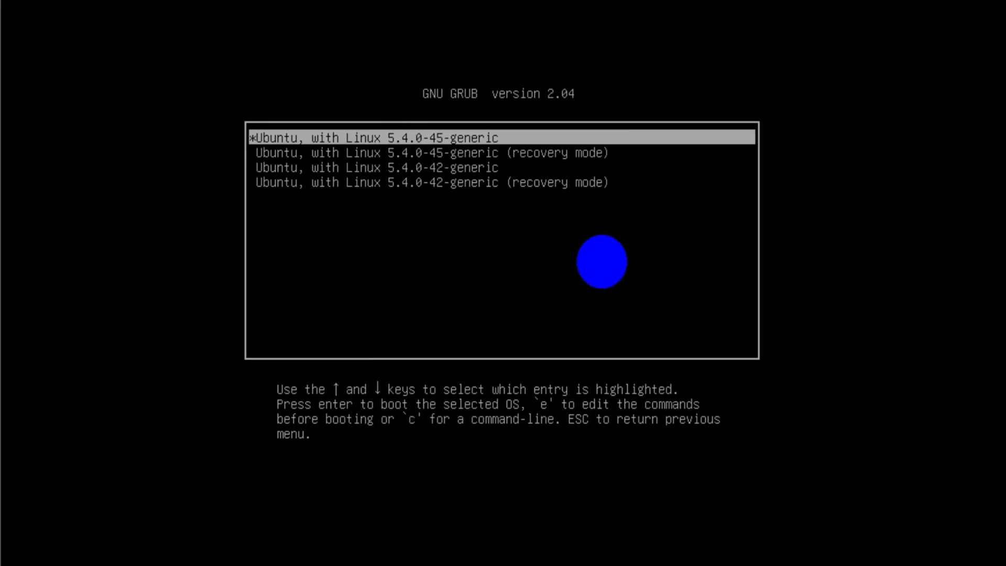
pyautogui.press('Down')
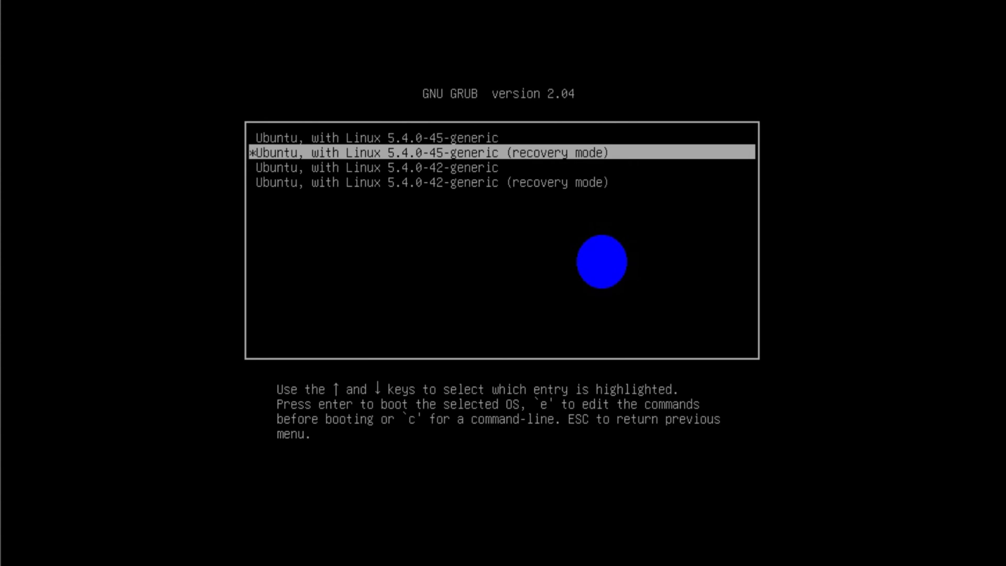
pyautogui.press('Down')
pyautogui.press('Down')
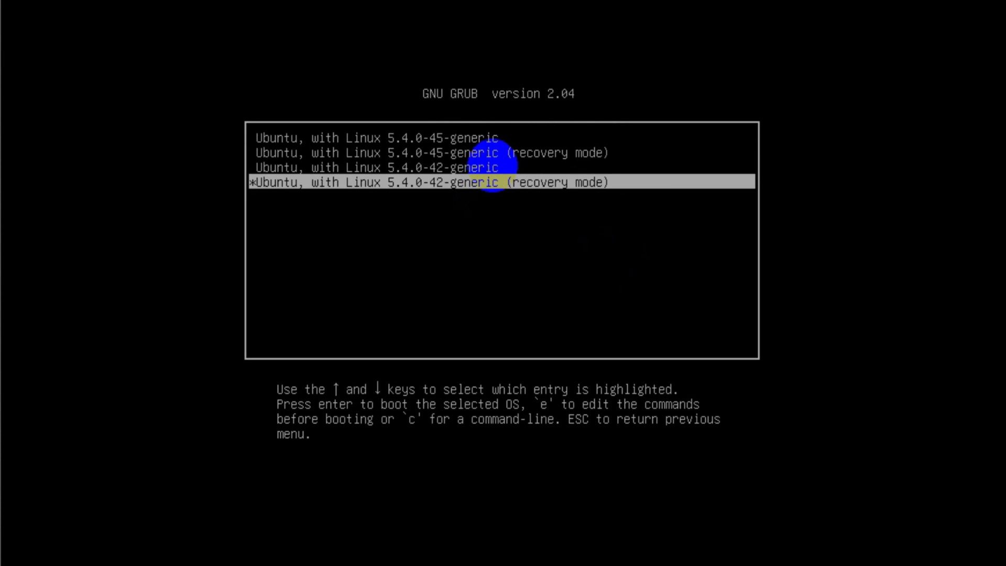
pyautogui.press('Up')
pyautogui.press('Up')
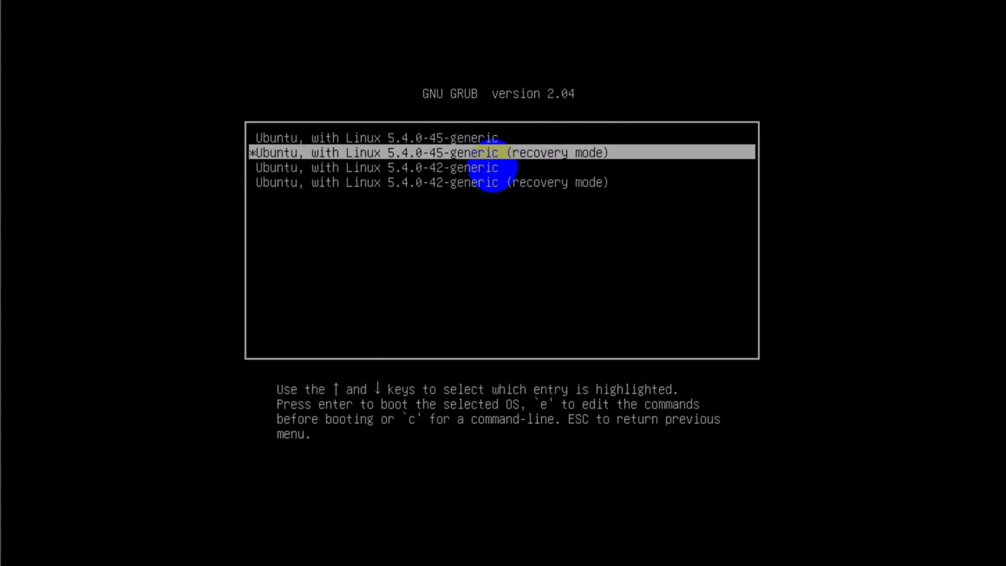
# - Boot the 5.4.0-45-generic recovery mode kernel and wait for the Recovery Menu
pyautogui.press('Return')
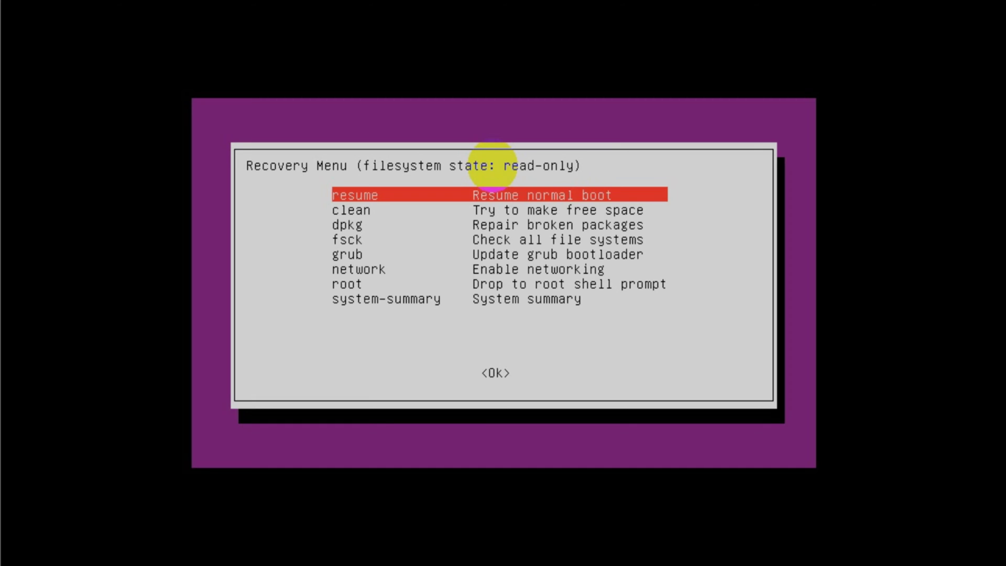
# - Choose 'root – Drop to root shell prompt' from the Recovery Menu
pyautogui.press('Down')
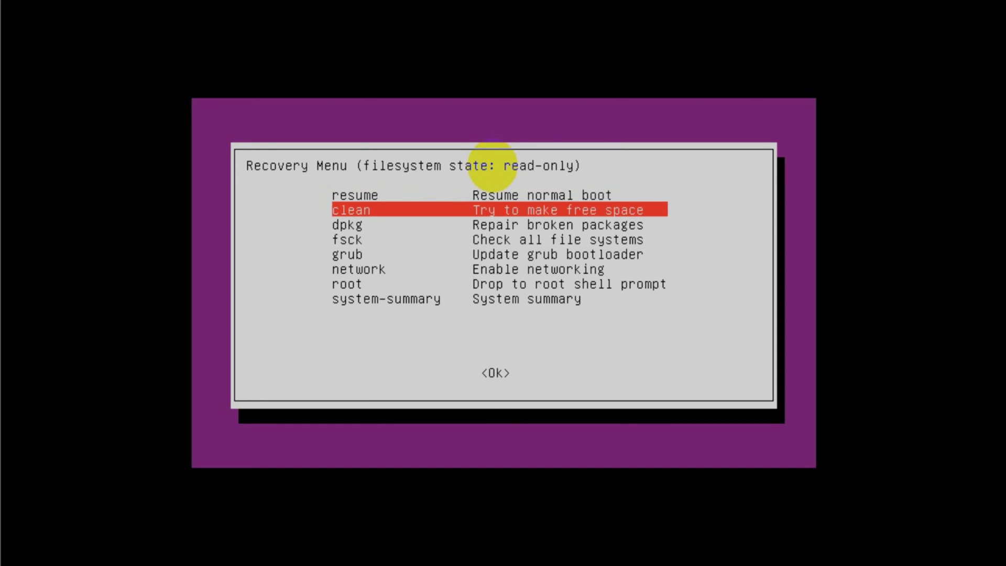
pyautogui.press('Down')
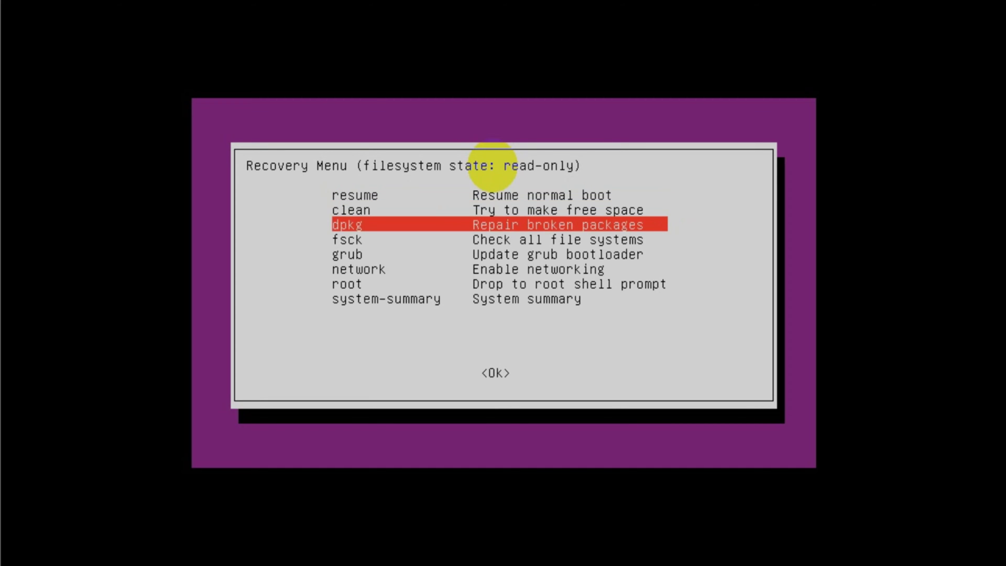
pyautogui.press('Down')
pyautogui.press('Down')
pyautogui.press('Down')
pyautogui.press('Down')
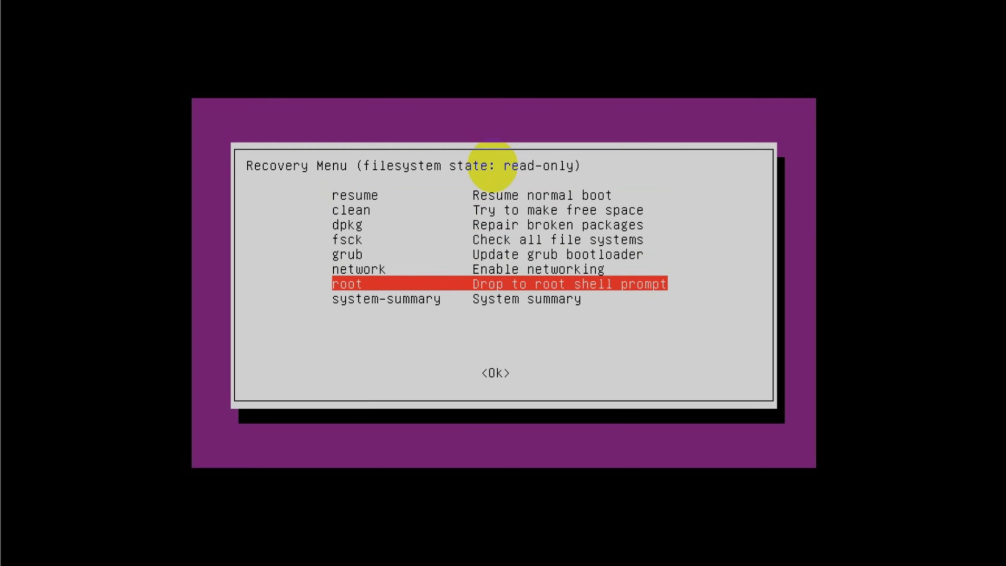
pyautogui.press('Return')
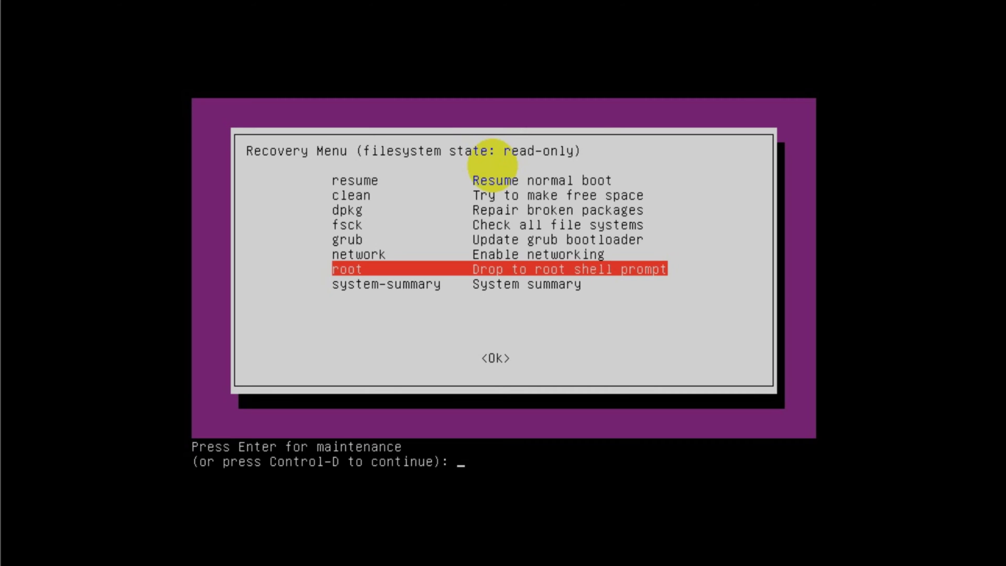
# - Enter the maintenance shell and clear a botched first attempt at the command
pyautogui.click(440, 424)
pyautogui.press('Return')
pyautogui.press('Return')
pyautogui.press('Return')
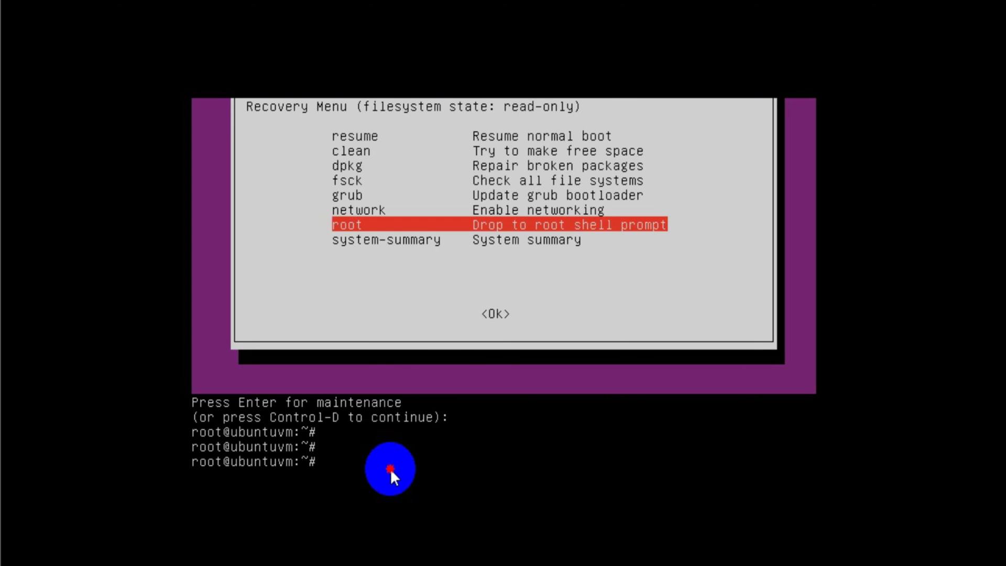
pyautogui.write('mount ')
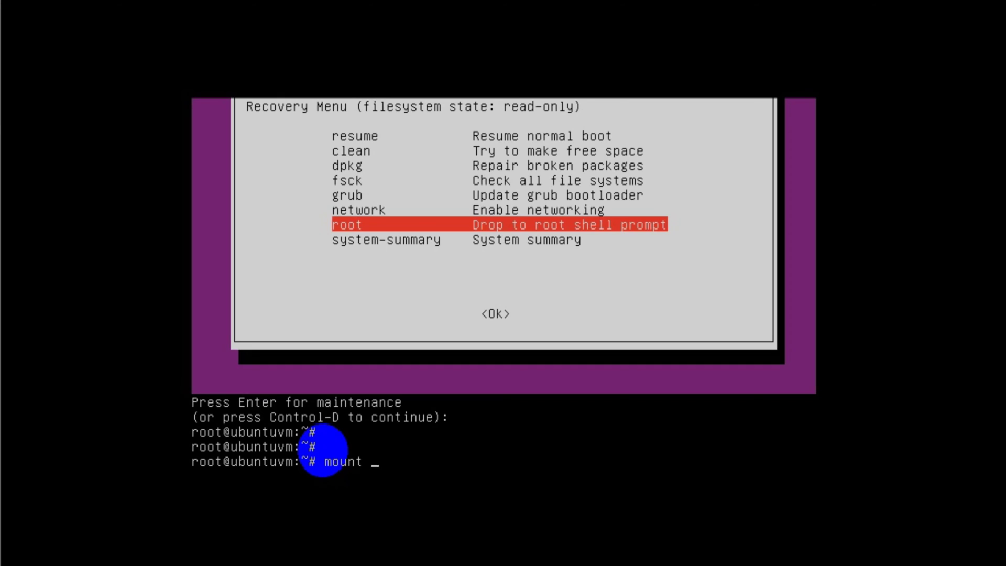
pyautogui.write('-')
pyautogui.hotkey('alt', '2')
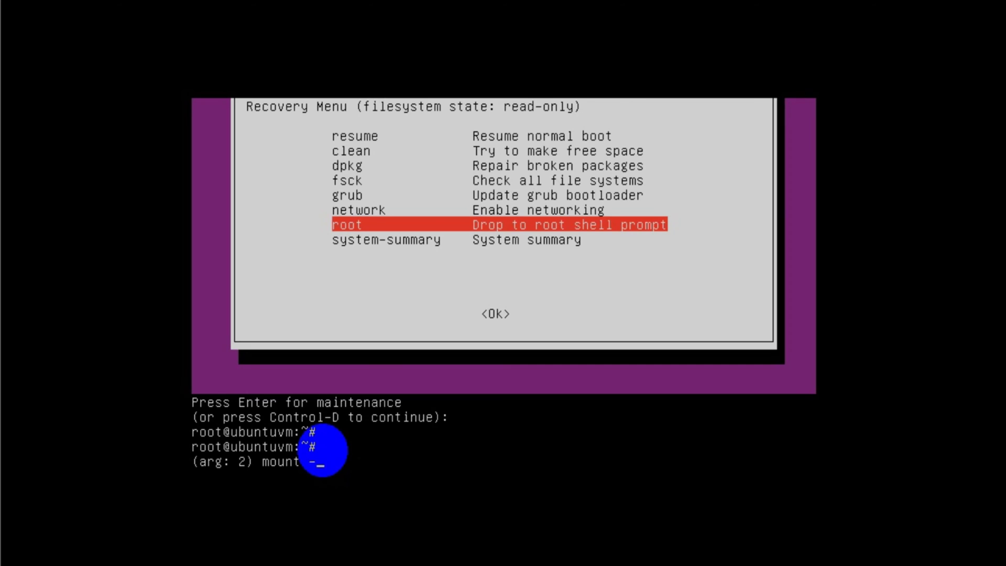
pyautogui.hotkey('ctrl', 'g')
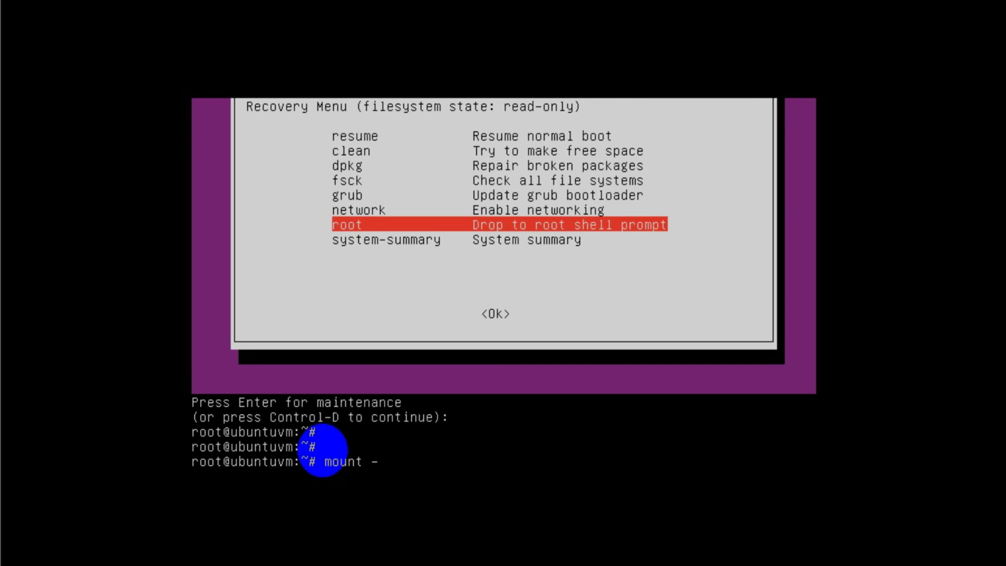
pyautogui.hotkey('ctrl', 'u')
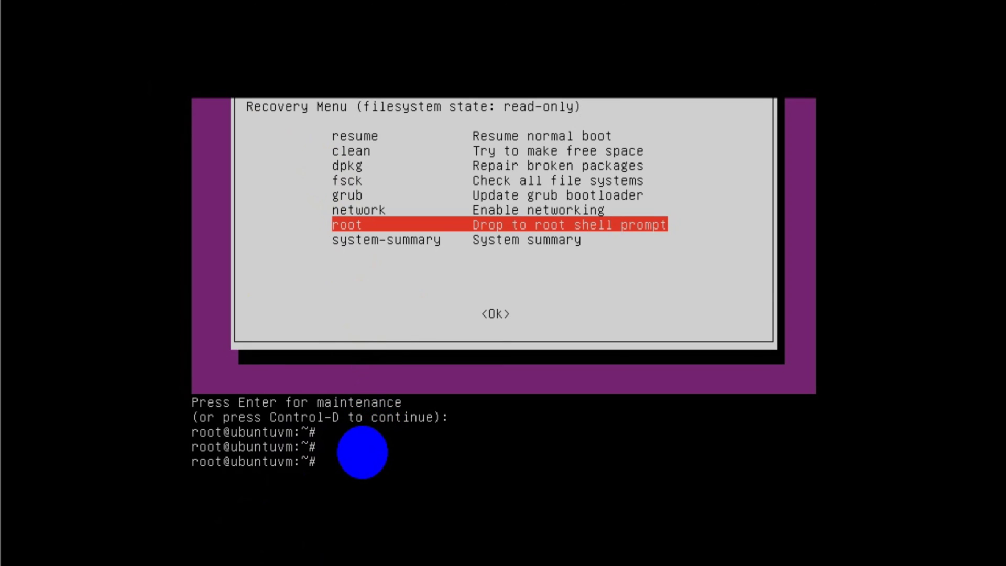
# - Run mount -rw -o remount / to make the root filesystem writable
pyautogui.write('moun')
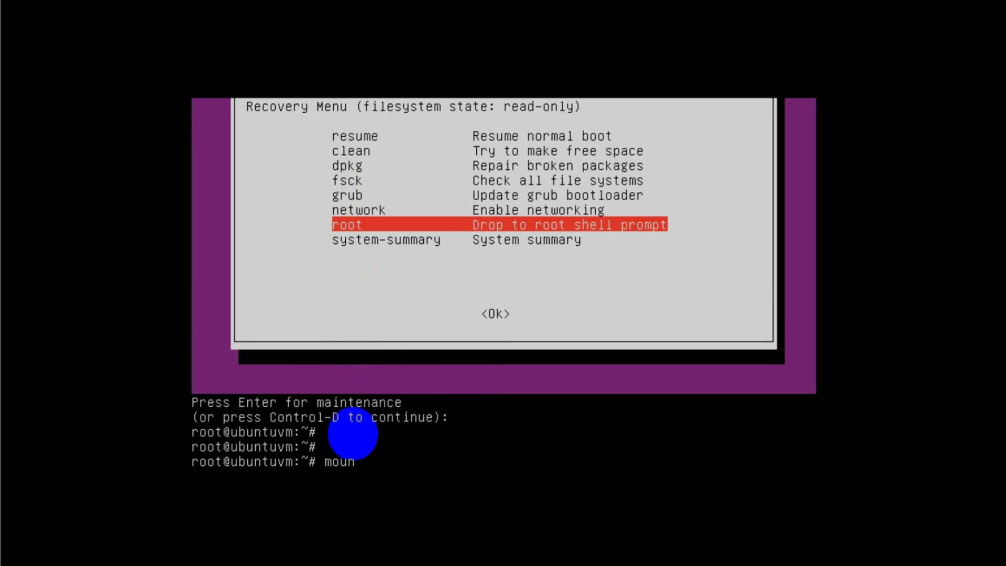
pyautogui.write('t -rw -o')
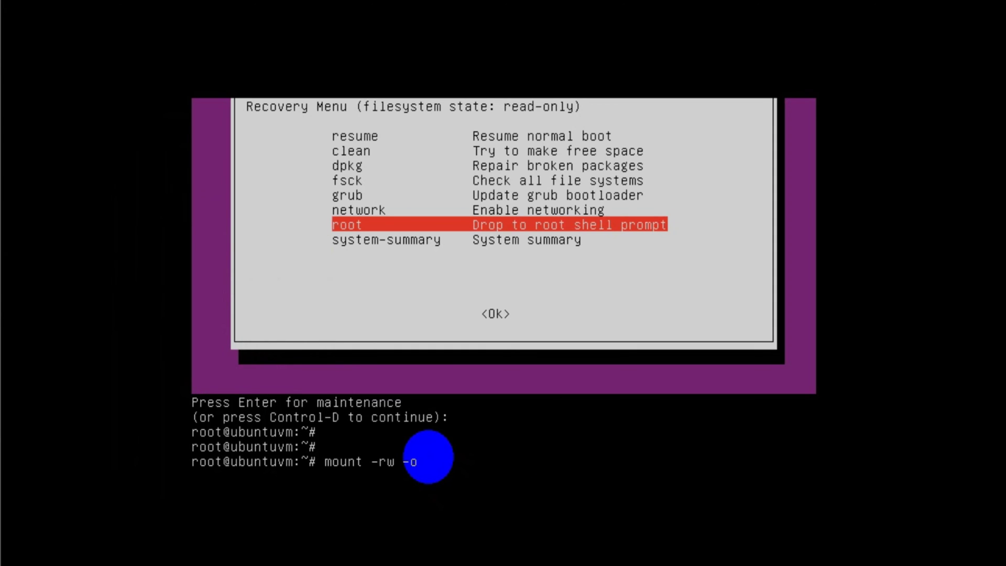
pyautogui.press('BackSpace')
pyautogui.press('BackSpace')
pyautogui.write('o remount /')
pyautogui.press('Return')
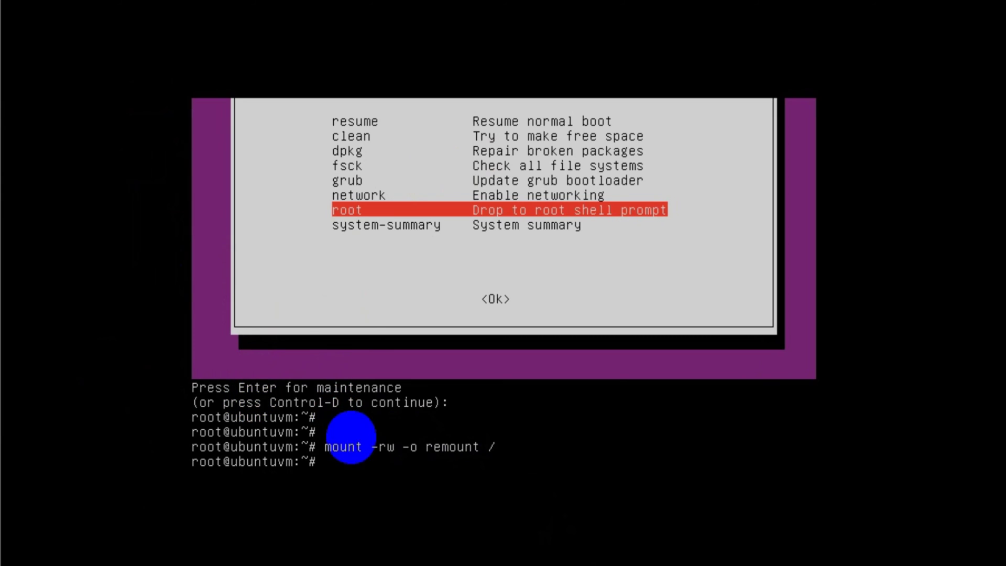
# - List /home, then start passwd for the single user found there
pyautogui.write('/home')
pyautogui.press('Return')
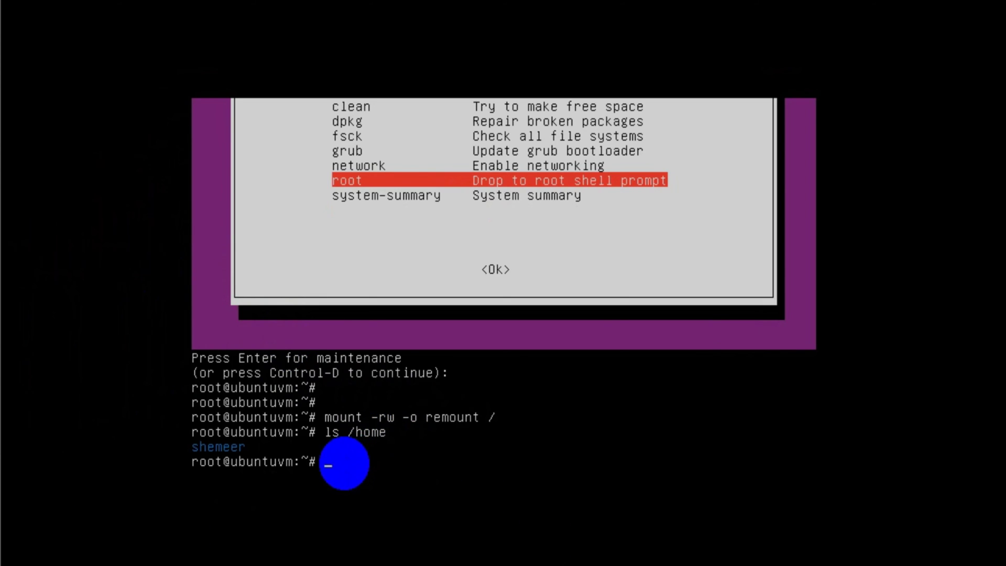
pyautogui.write('wd shemeer')
pyautogui.press('Return')
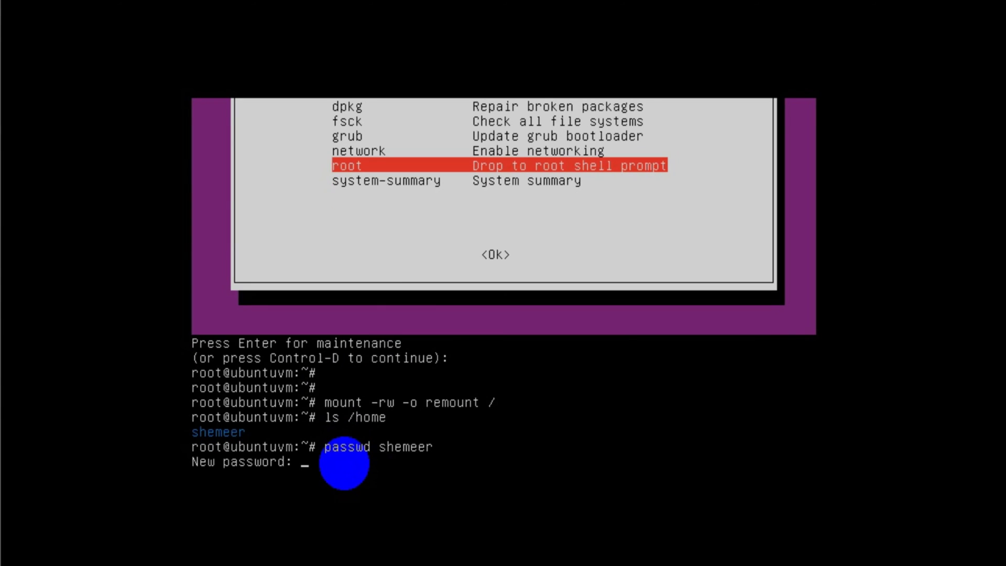
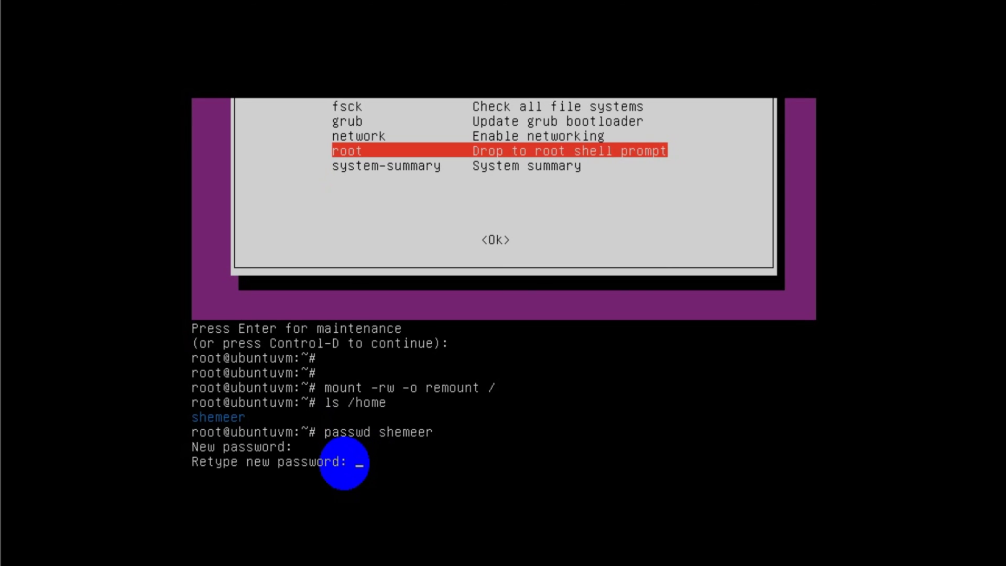
# - Submit the retyped new password at the passwd prompt so it reports 'password updated successfully'
pyautogui.press('Return')
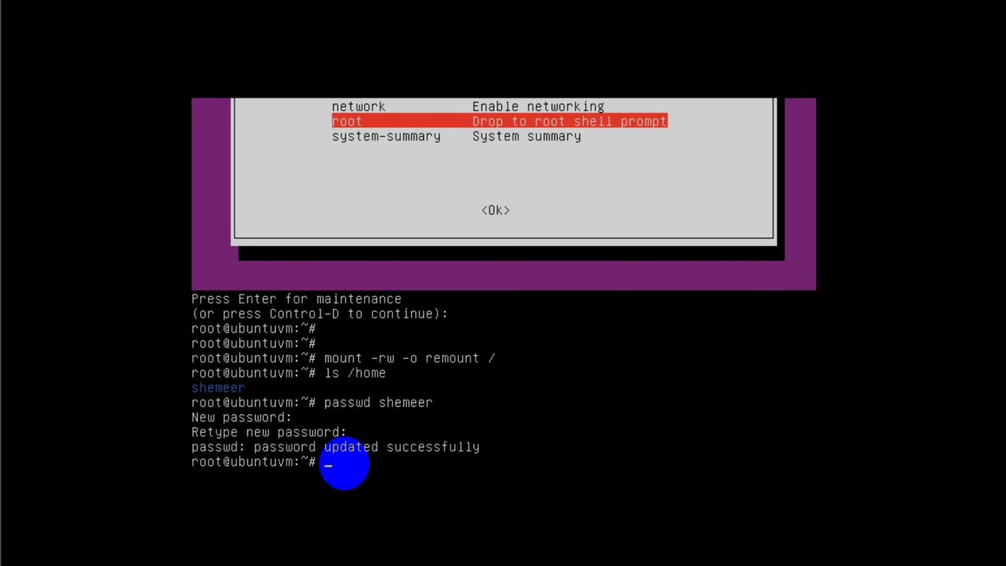
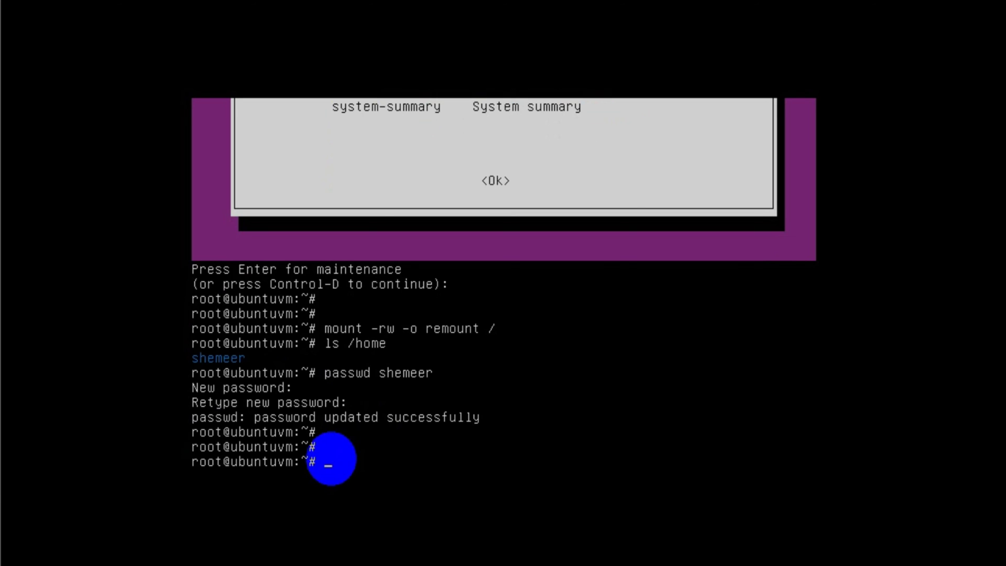
# - Exit the root shell and choose resume in the Recovery Menu to continue normal boot
pyautogui.write('ex')
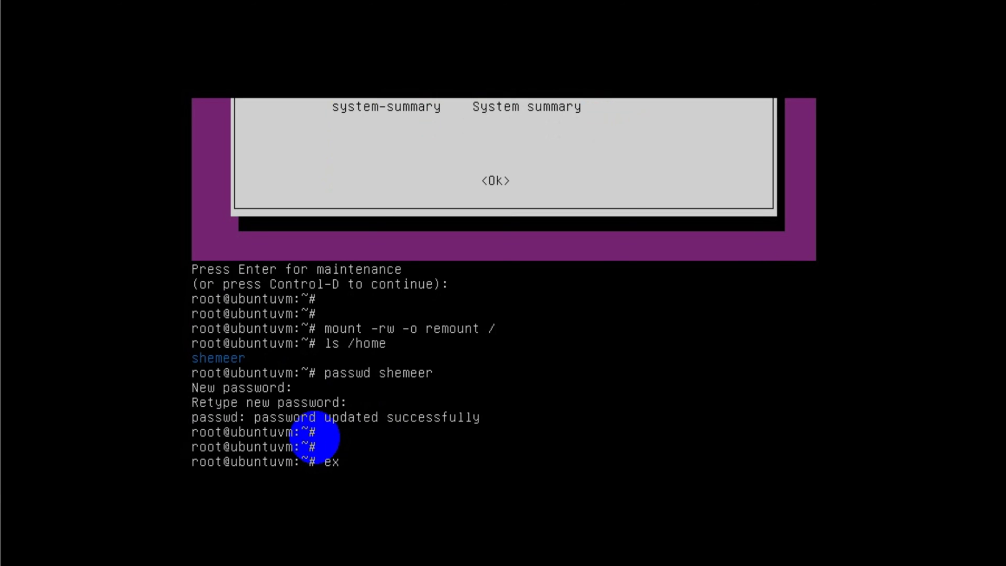
pyautogui.write('it')
pyautogui.press('Return')
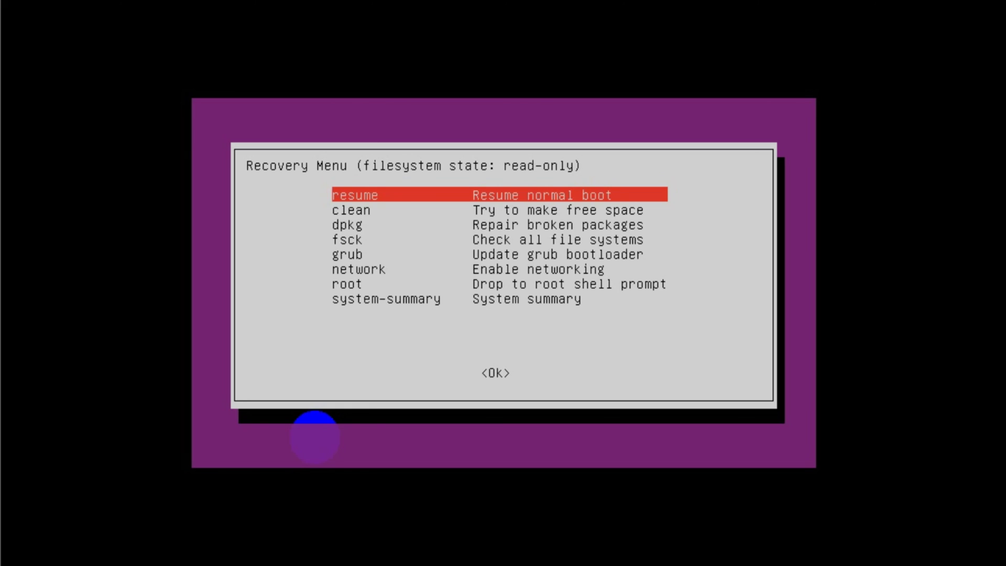
pyautogui.press('Return')
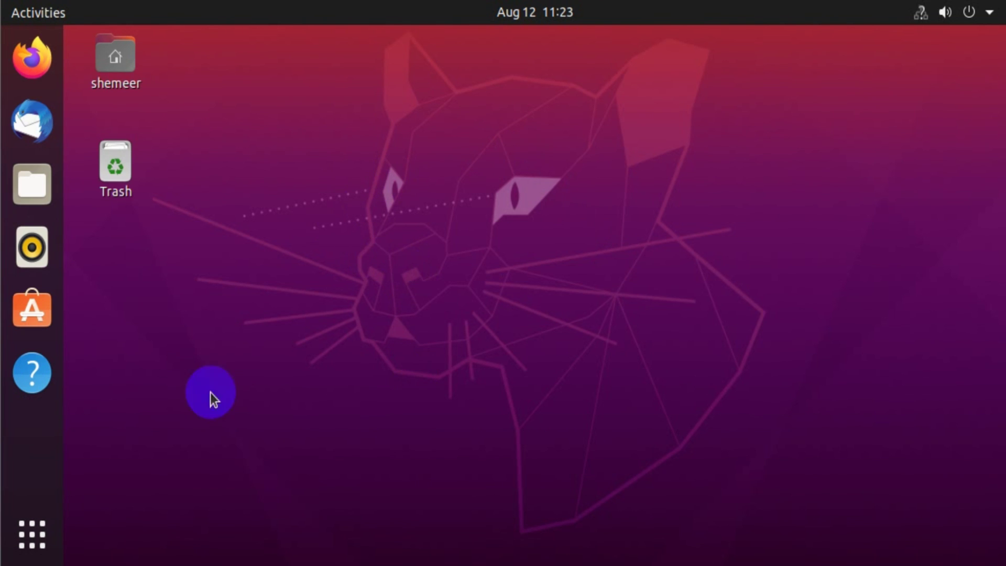
pyautogui.click(275, 210)
pyautogui.rightClick(275, 211)
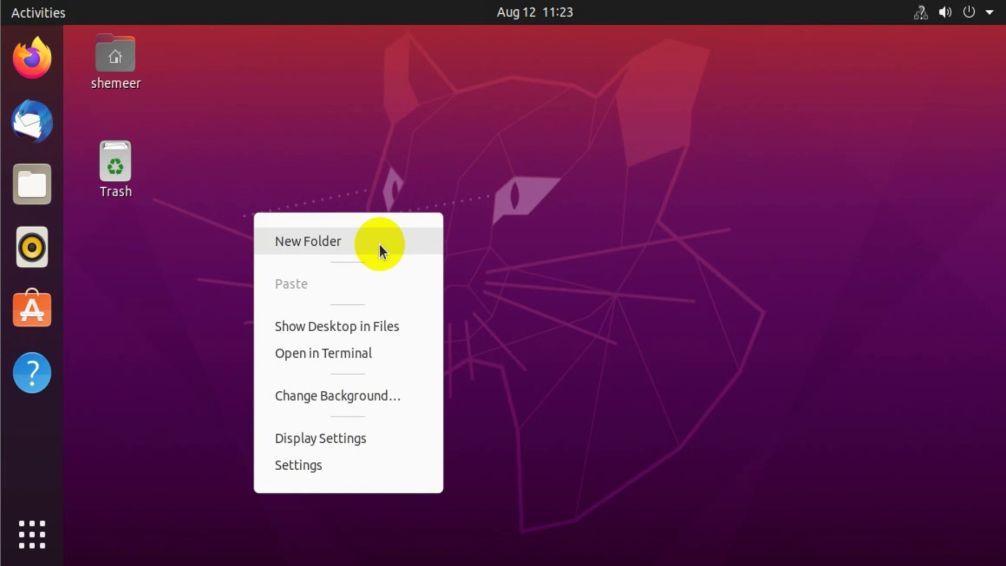
pyautogui.click(425, 190)
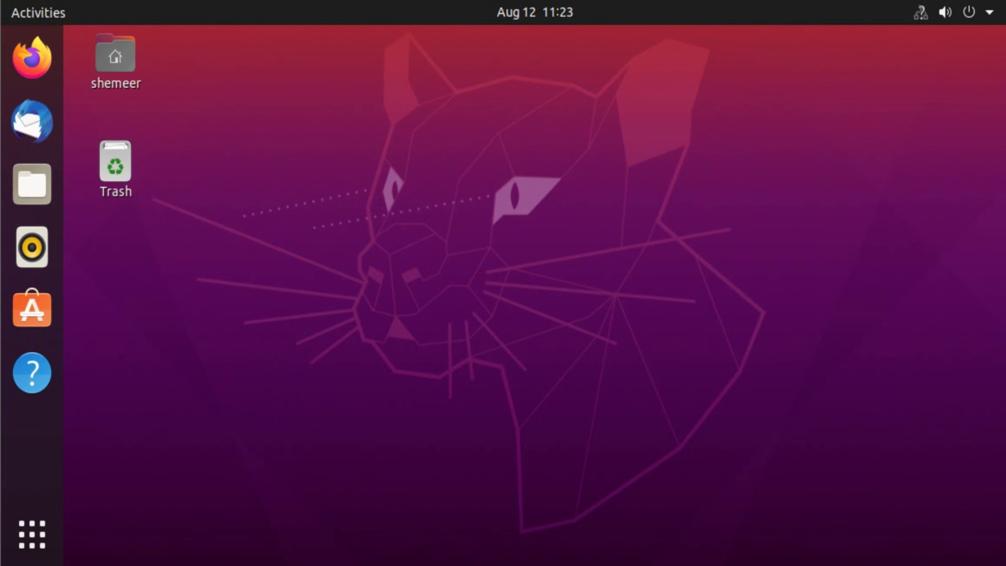